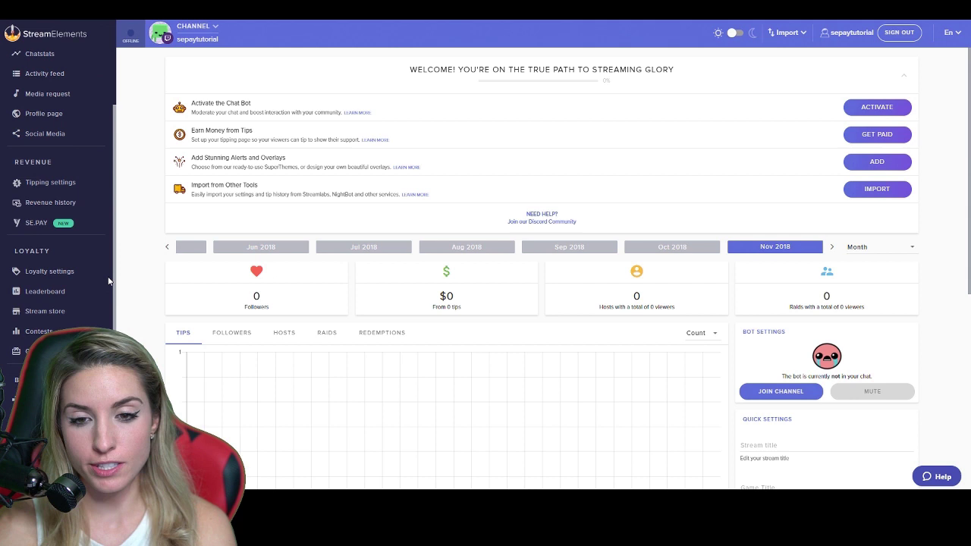
- Open the SE.Pay page from the Revenue section of the sidebar
click(61, 223)
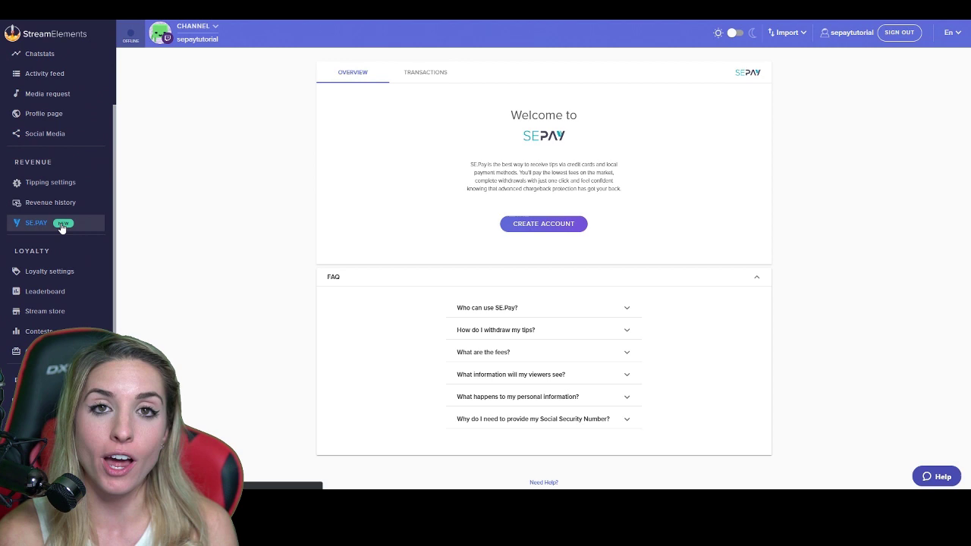
- Start a new SE.Pay account and set bank account type to Business to preview Company Details
click(544, 224)
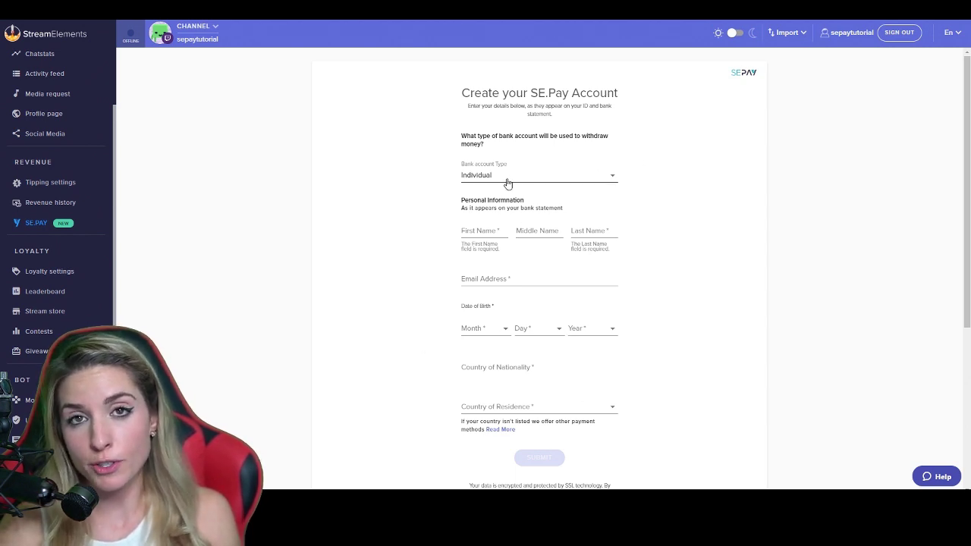
click(532, 176)
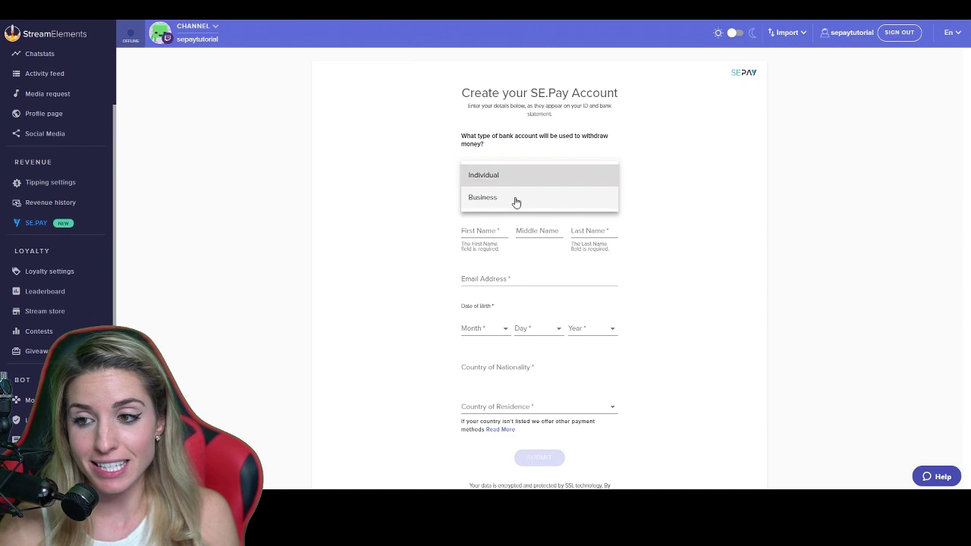
click(513, 199)
scroll(418, 219, down, 1)
scroll(425, 304, down, 1)
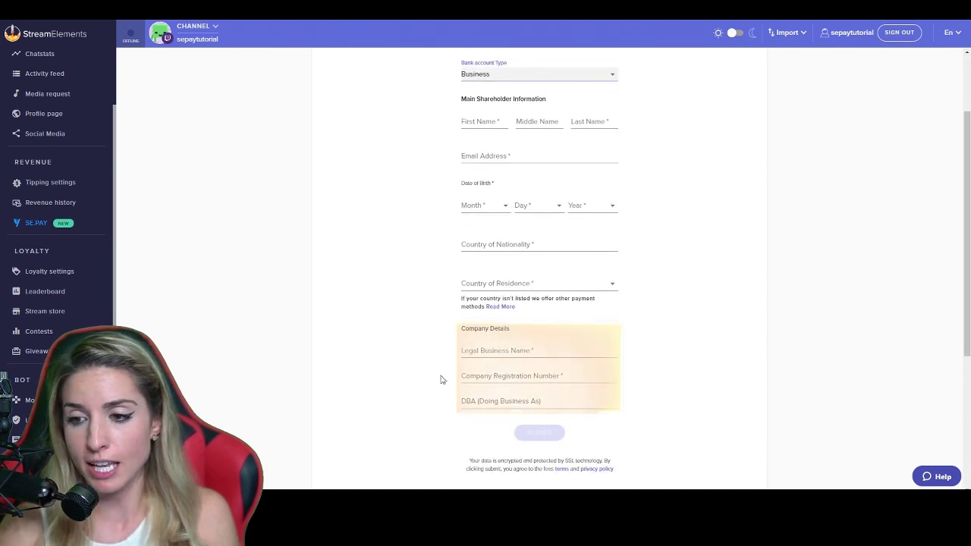
scroll(429, 380, up, 1)
scroll(431, 383, up, 1)
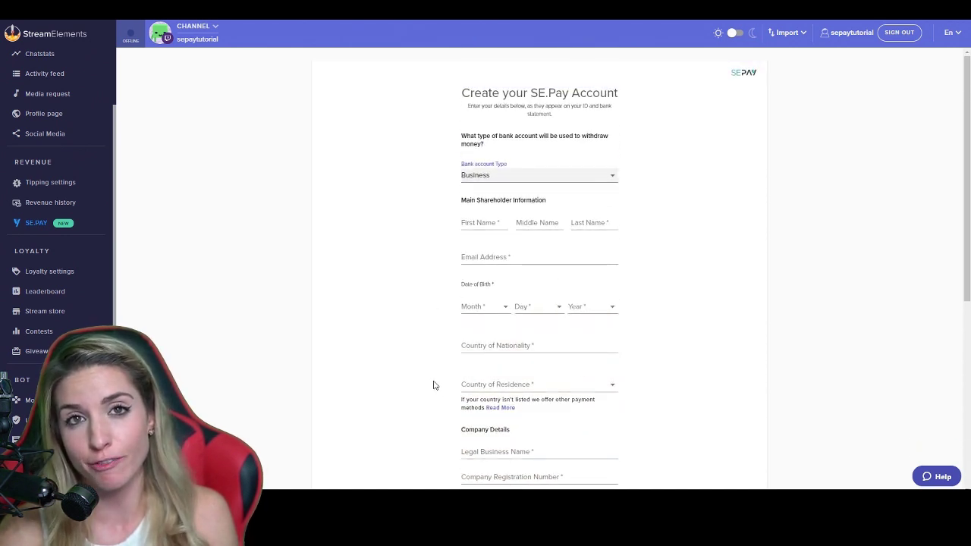
click(516, 178)
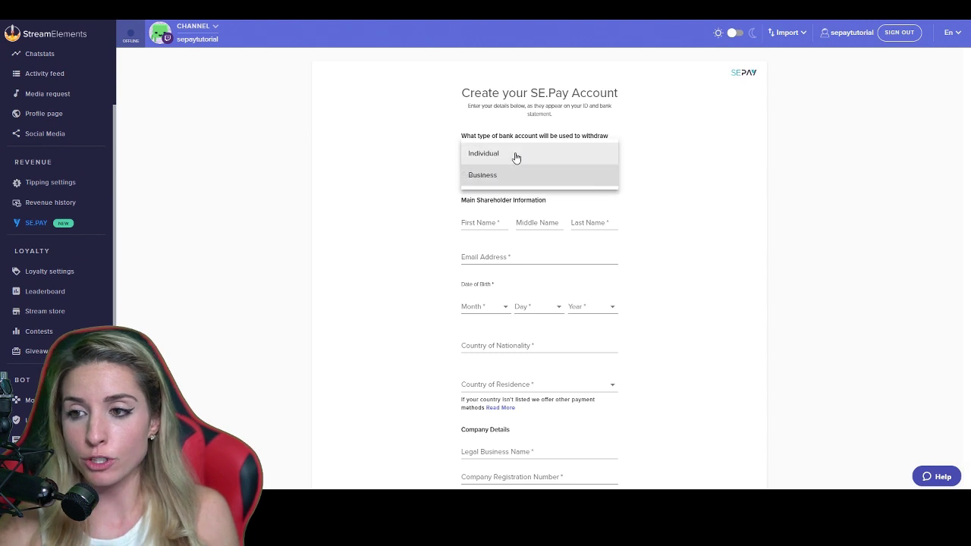
- Switch to an Individual account and enter the first name, last name and e-mail
click(516, 156)
click(492, 234)
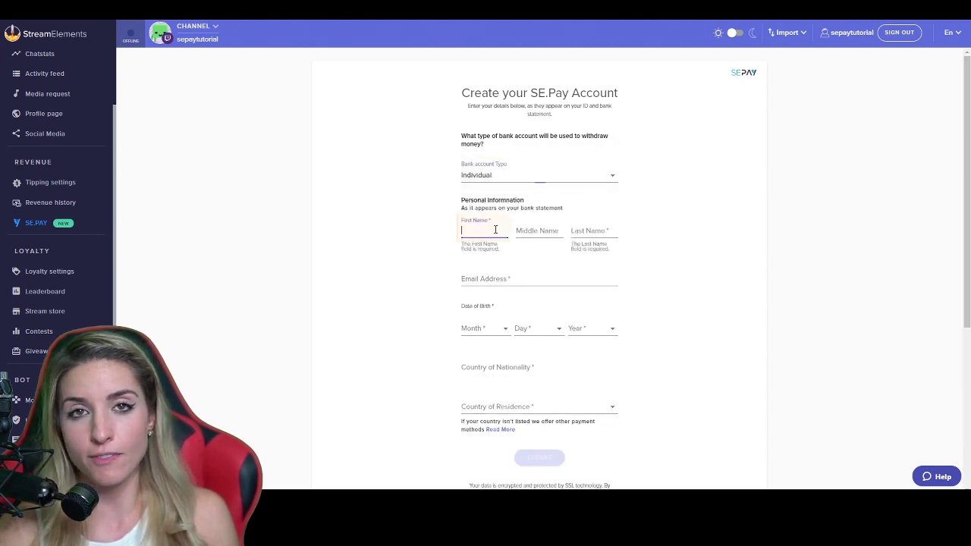
text(BB)
key(Tab)
key(Tab)
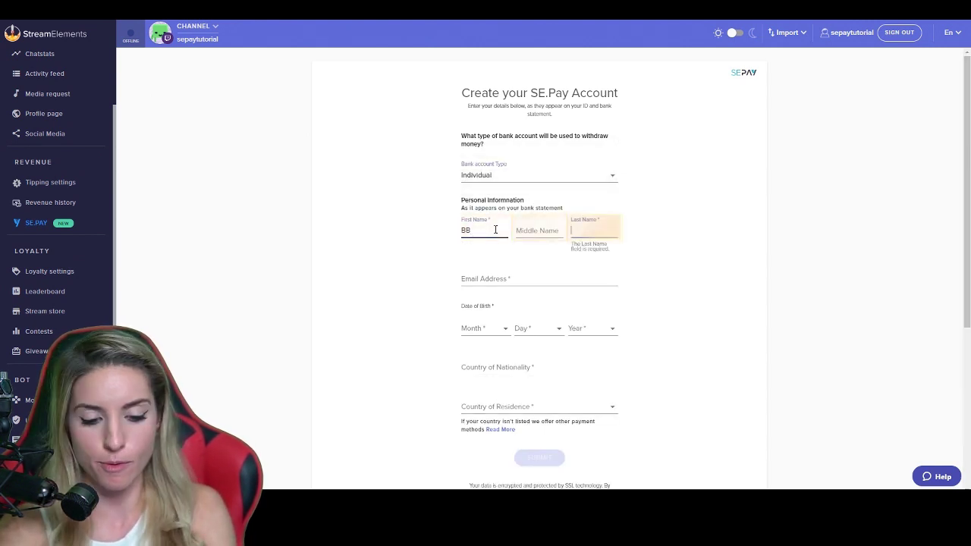
text(XH)
key(Tab)
text(bbxh@)
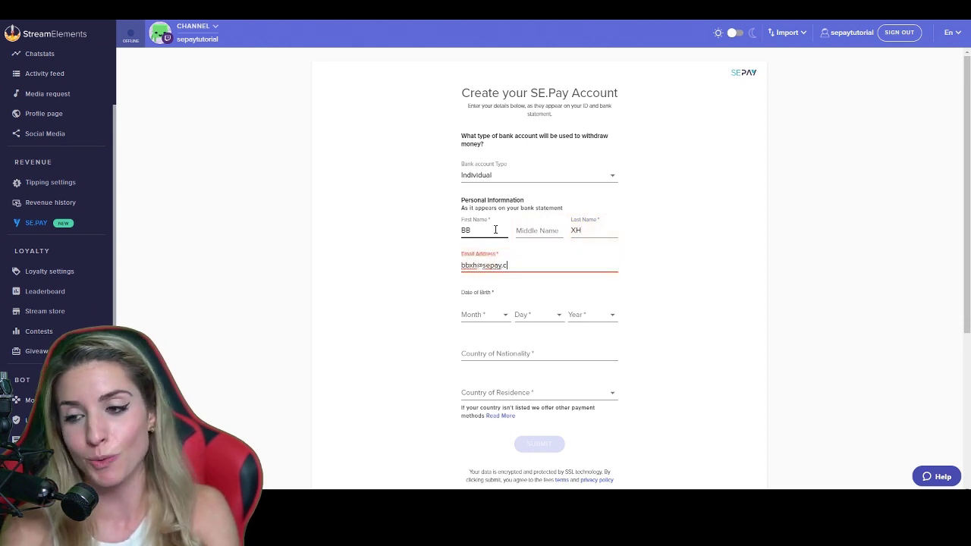
- Set the birth date to January 1, 1991
click(503, 314)
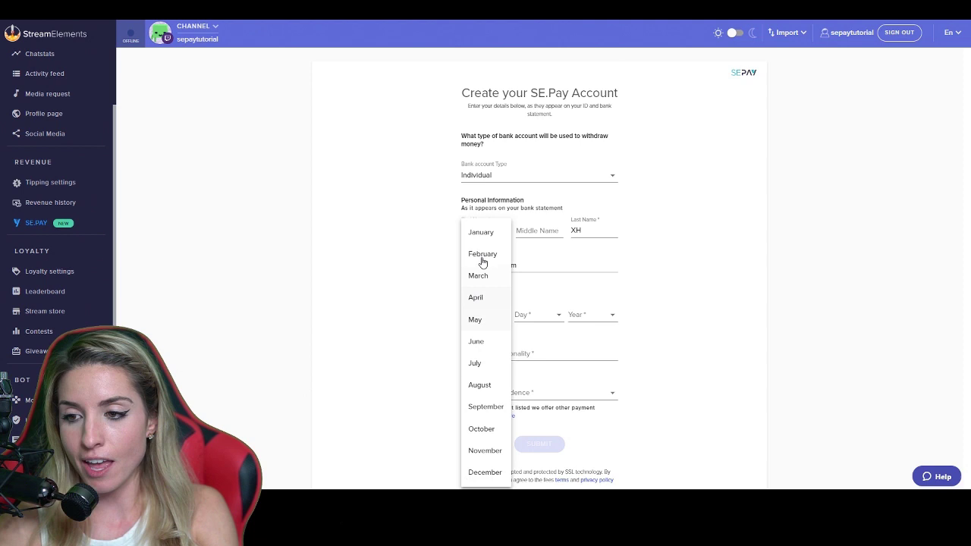
click(490, 228)
click(540, 319)
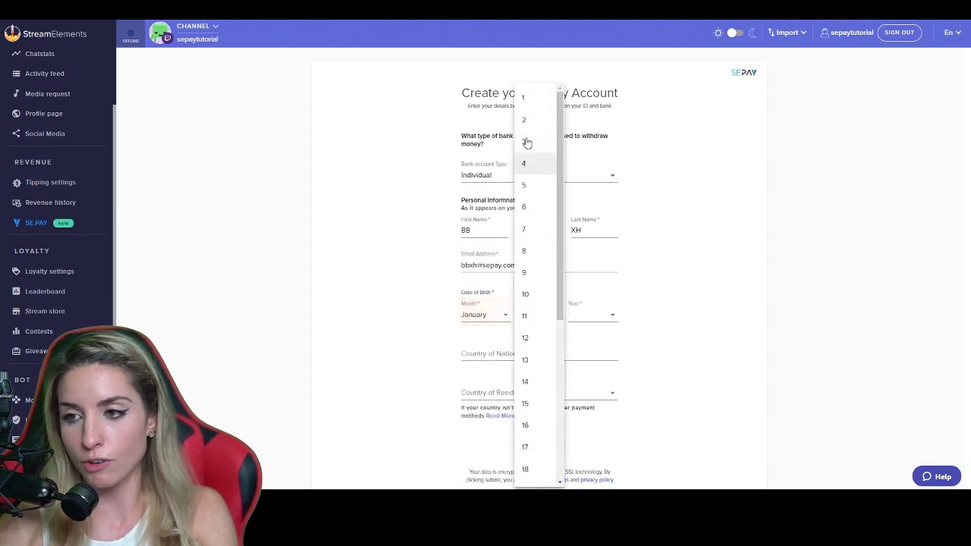
click(527, 97)
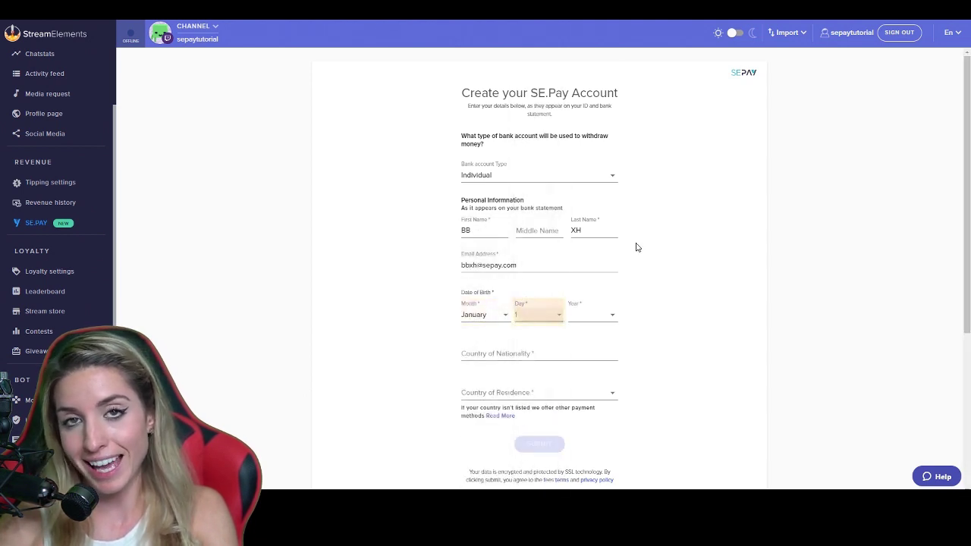
click(604, 317)
scroll(603, 306, down, 4)
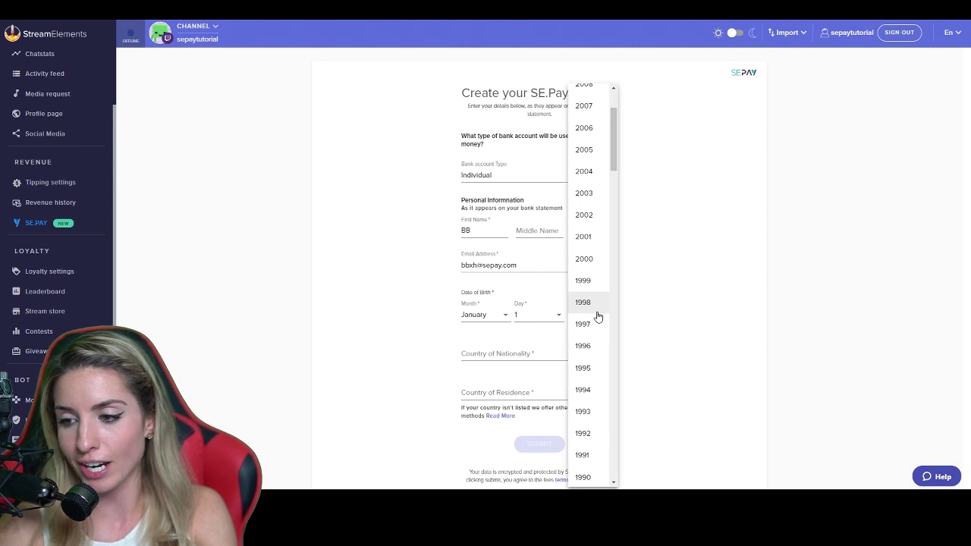
scroll(588, 369, down, 1)
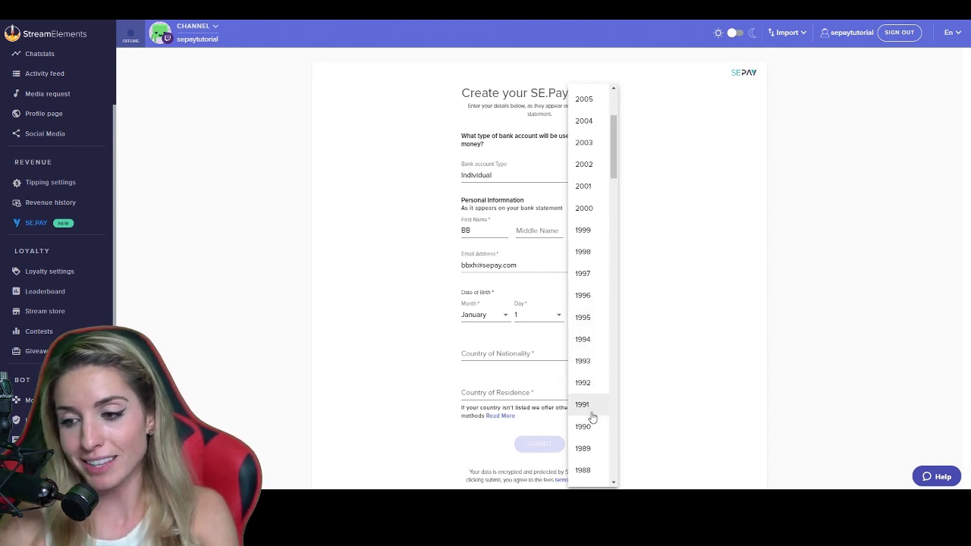
click(592, 405)
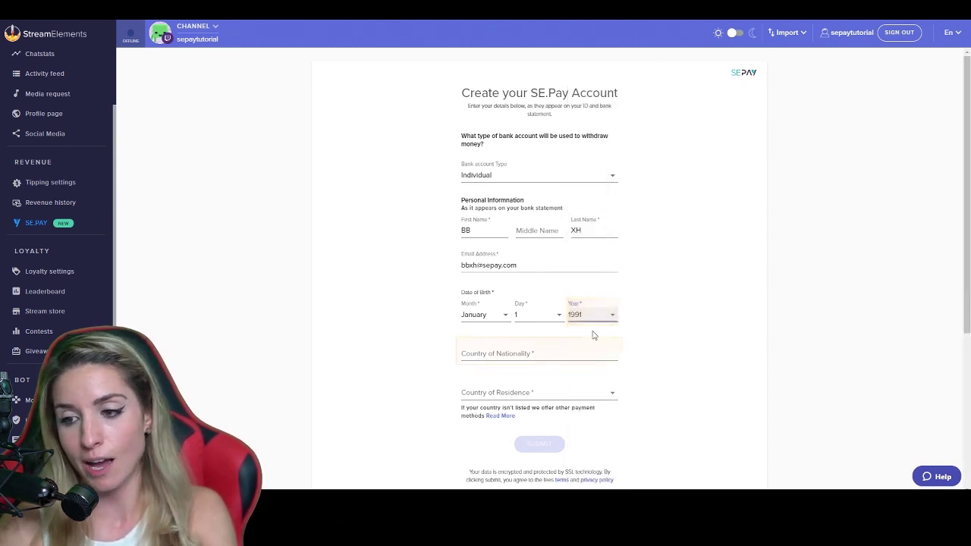
- Choose United States of America as both nationality and country of residence
click(501, 355)
text(United)
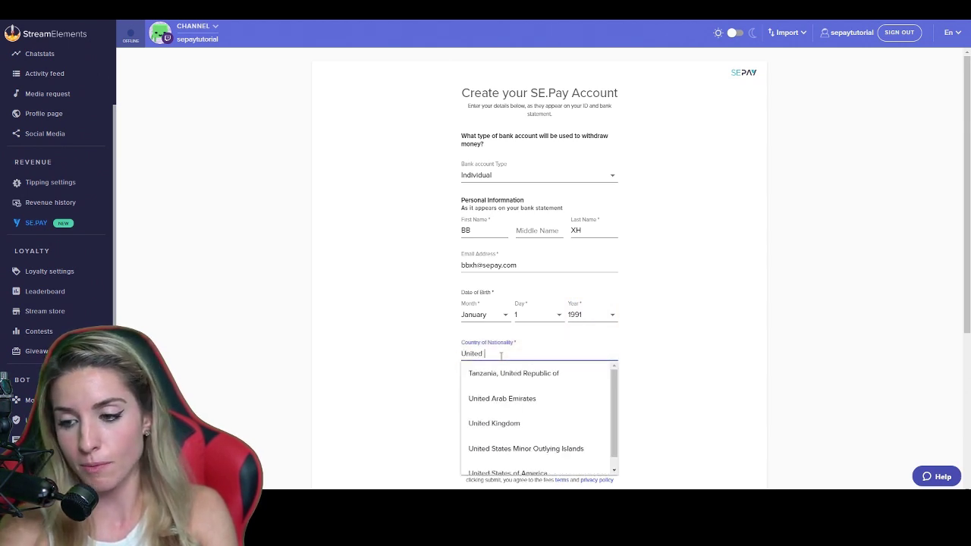
scroll(501, 355, down, 2)
click(511, 413)
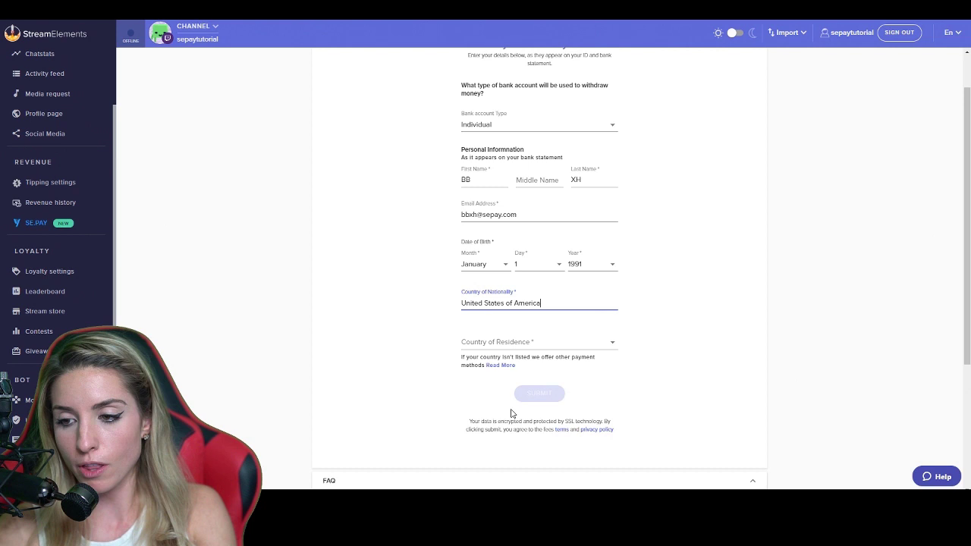
click(498, 342)
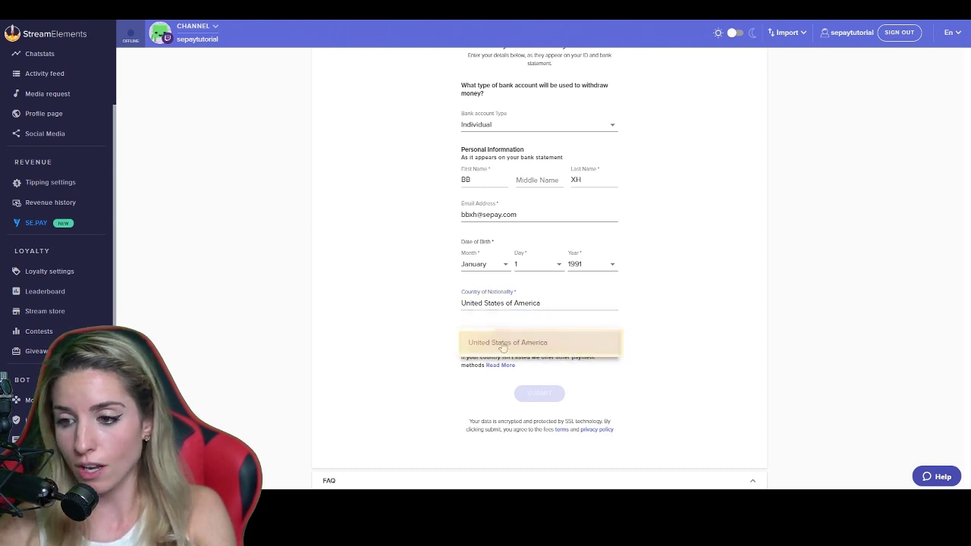
click(502, 343)
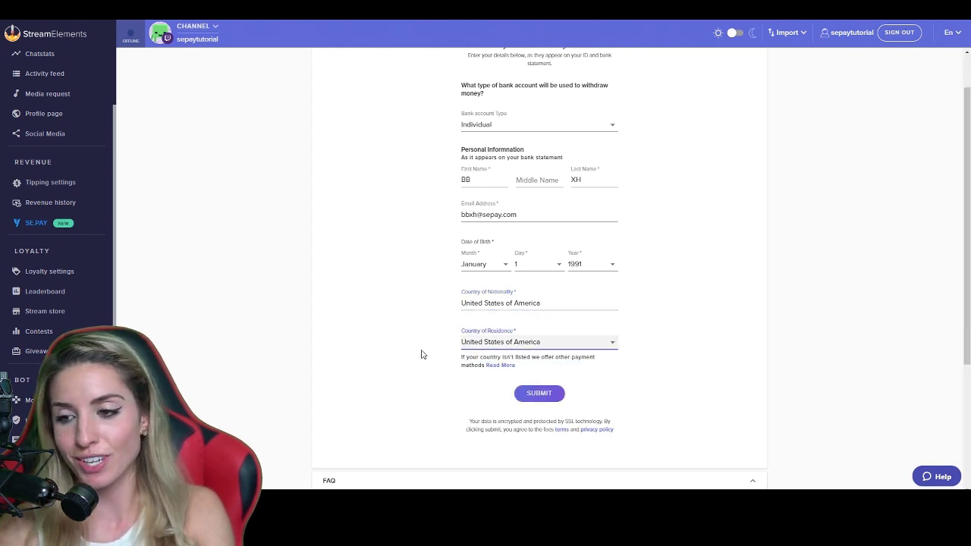
- Submit the SE.Pay form and confirm the details in the review panel
click(540, 394)
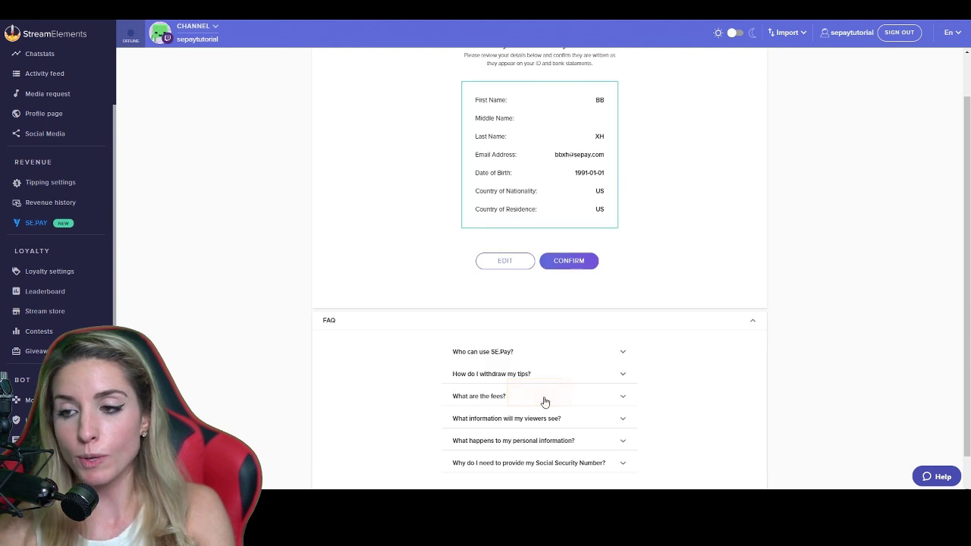
scroll(679, 303, up, 1)
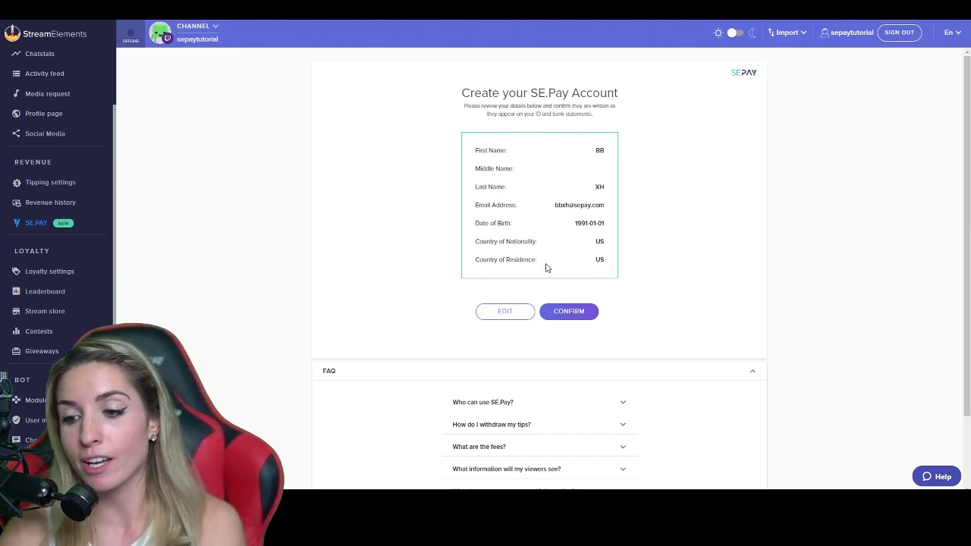
click(572, 312)
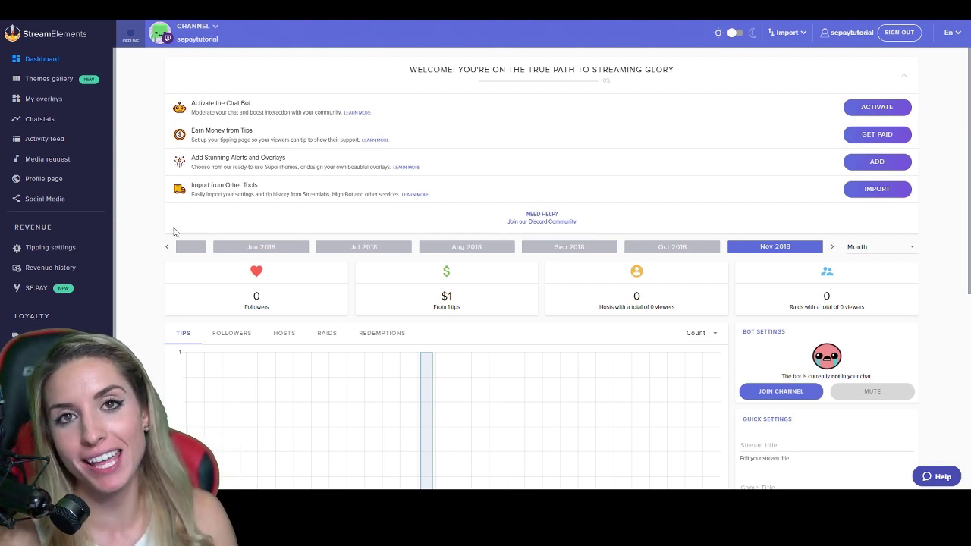
- Go to the SE.Pay overview and begin the withdrawal setup
click(43, 292)
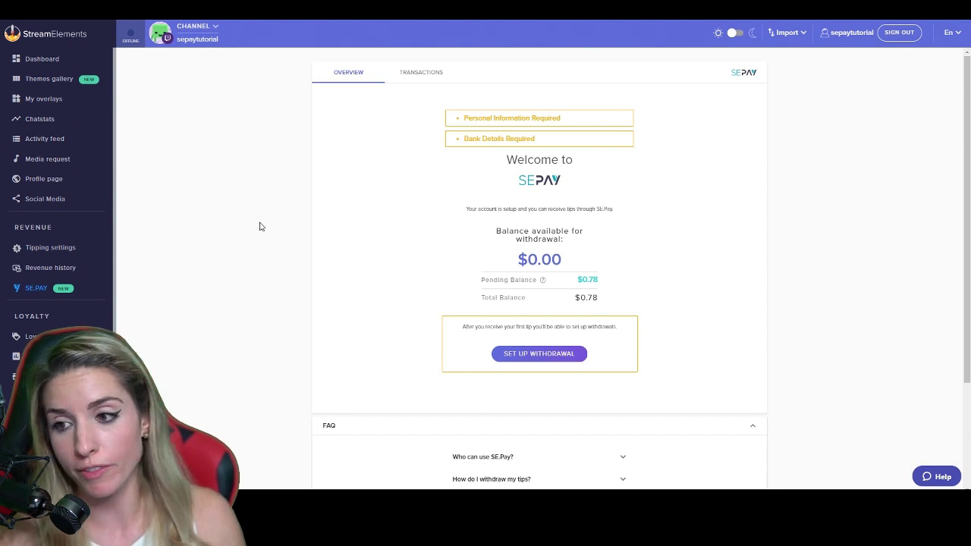
click(565, 362)
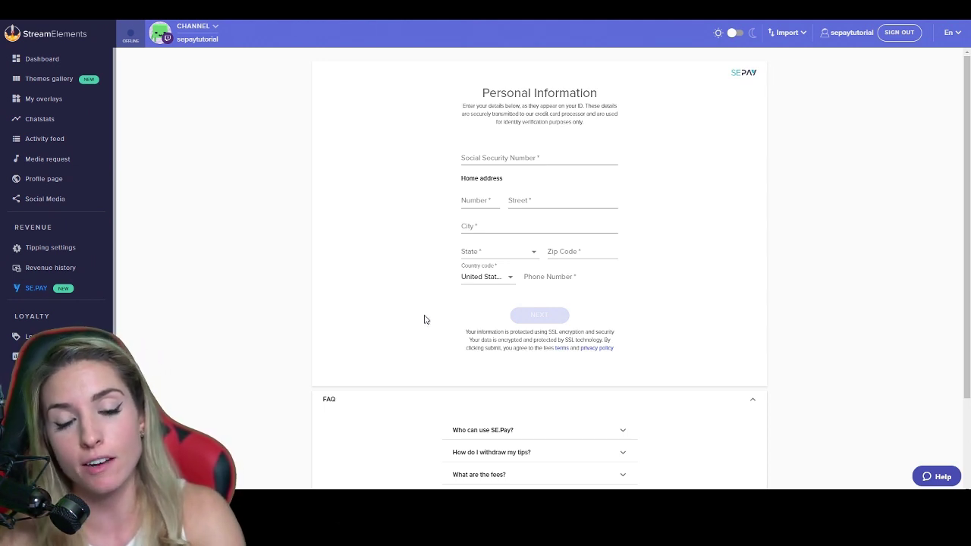
- Enter the Social Security Number, house number, street and city of the home address
click(545, 156)
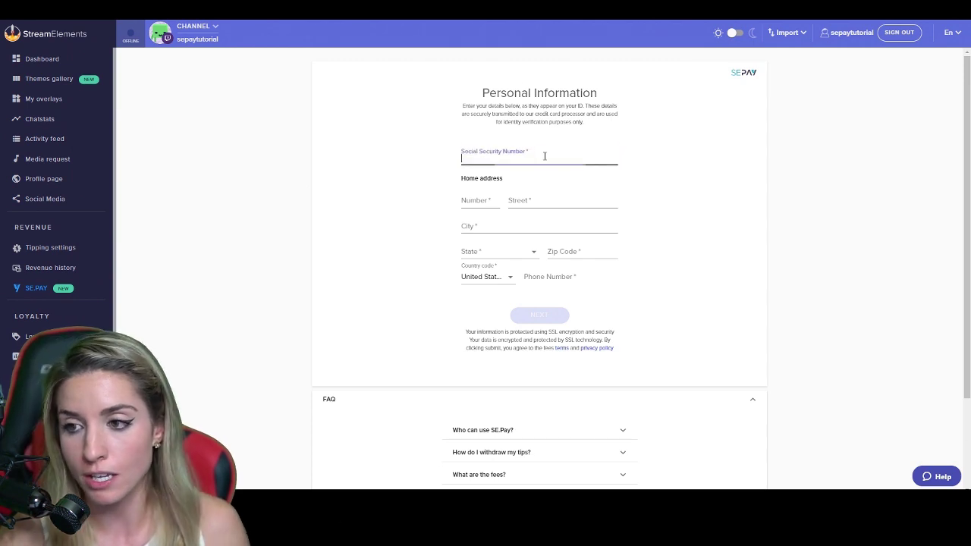
text(789)
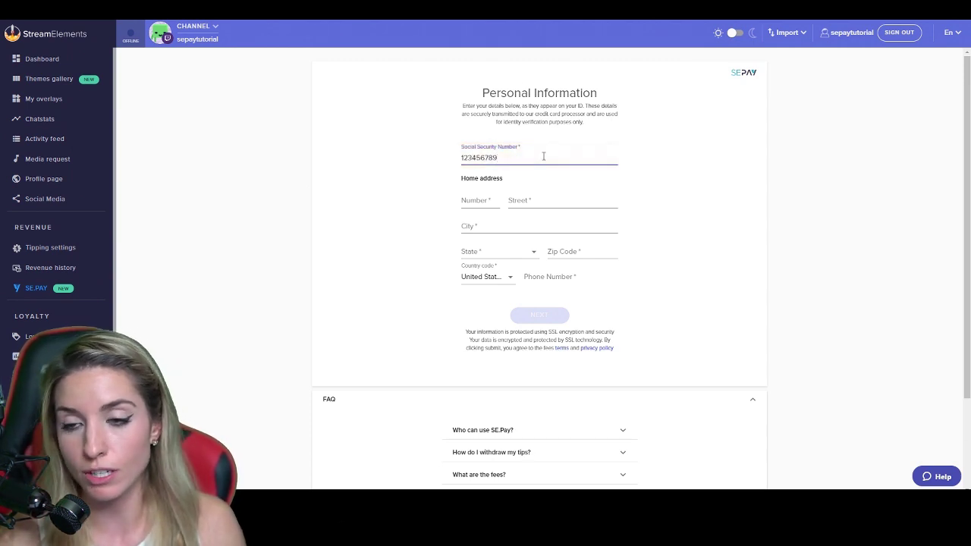
click(494, 204)
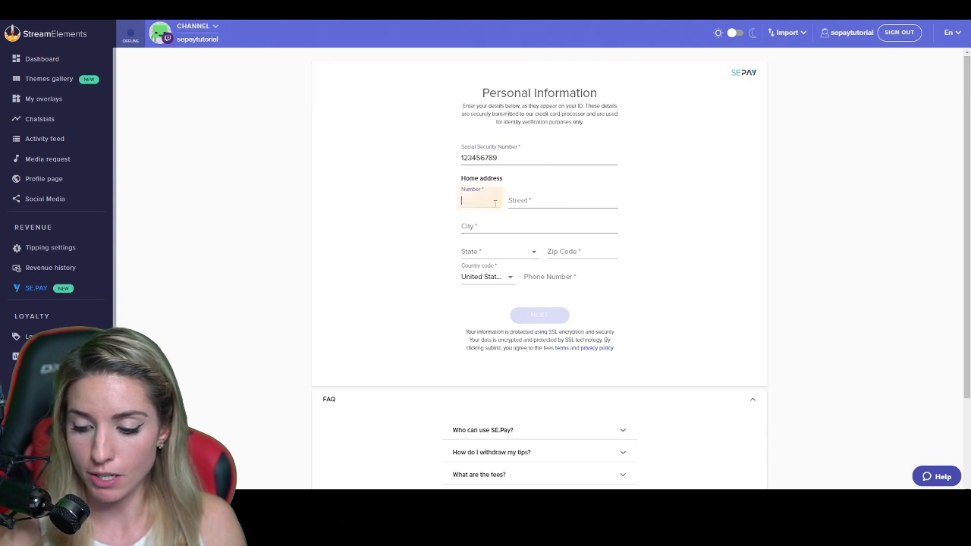
text(132)
key(Tab)
text(Sample St)
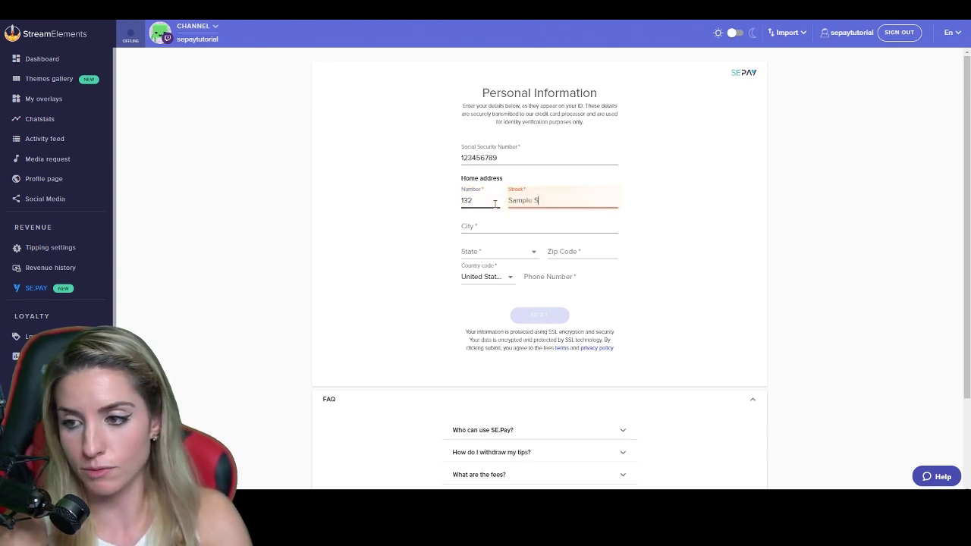
key(Tab)
text(Sample)
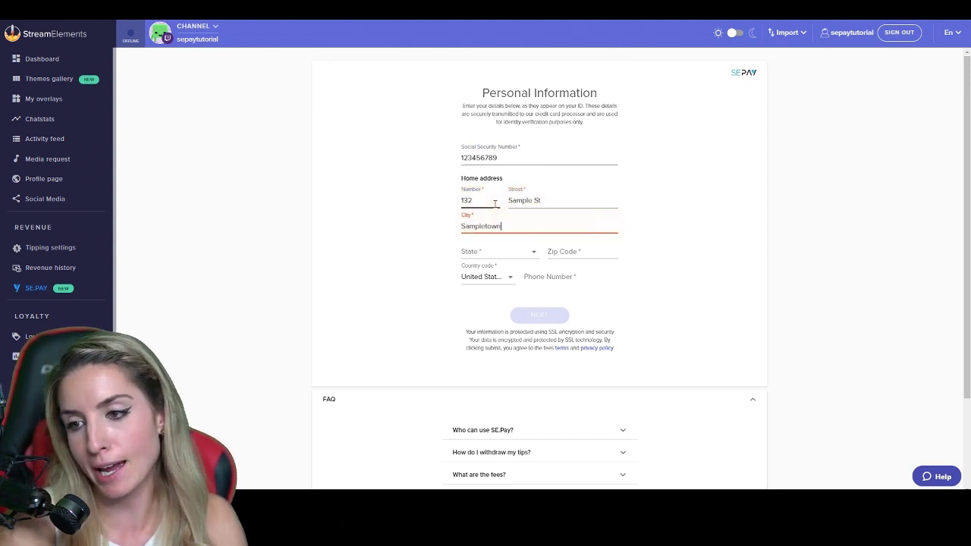
key(Tab)
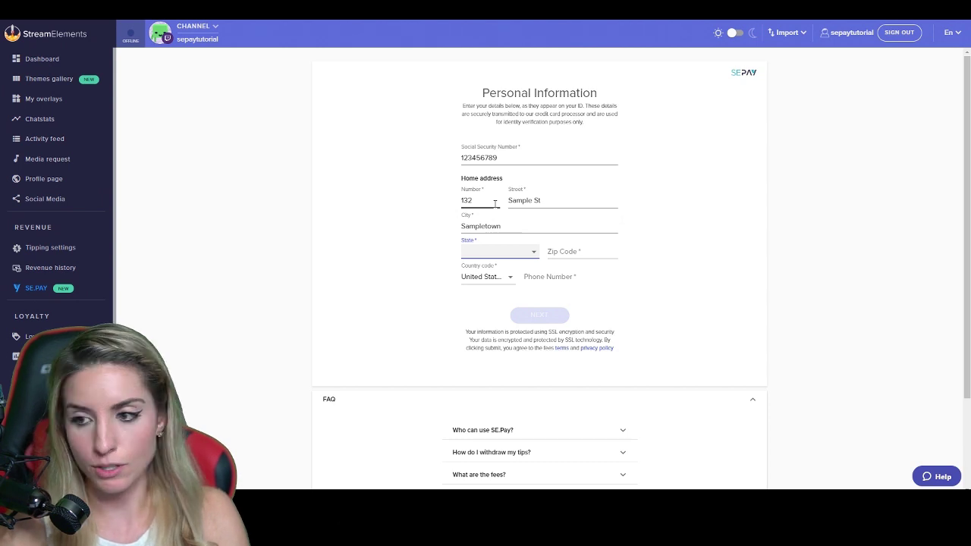
- Select California as the state, then fill in the zip code and phone number
click(497, 252)
click(499, 210)
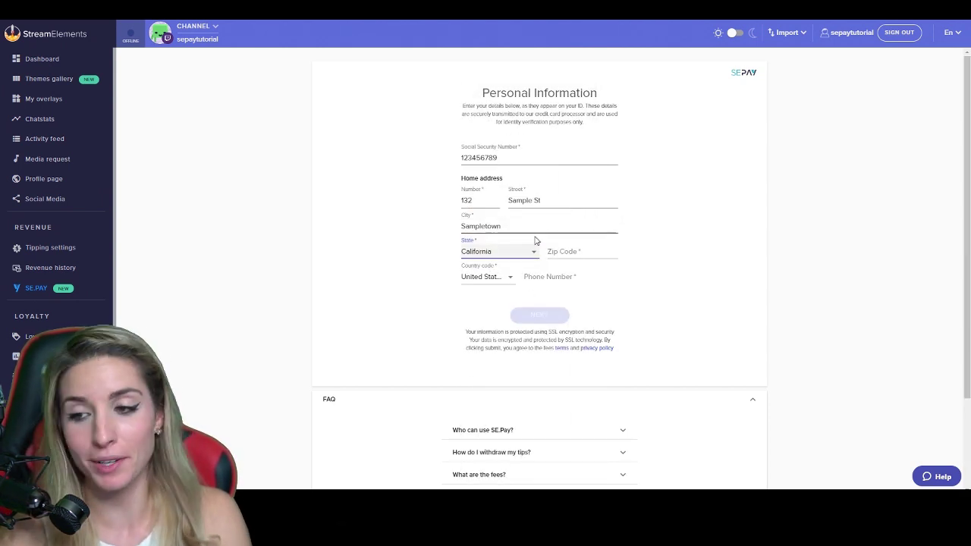
click(556, 251)
text(1245)
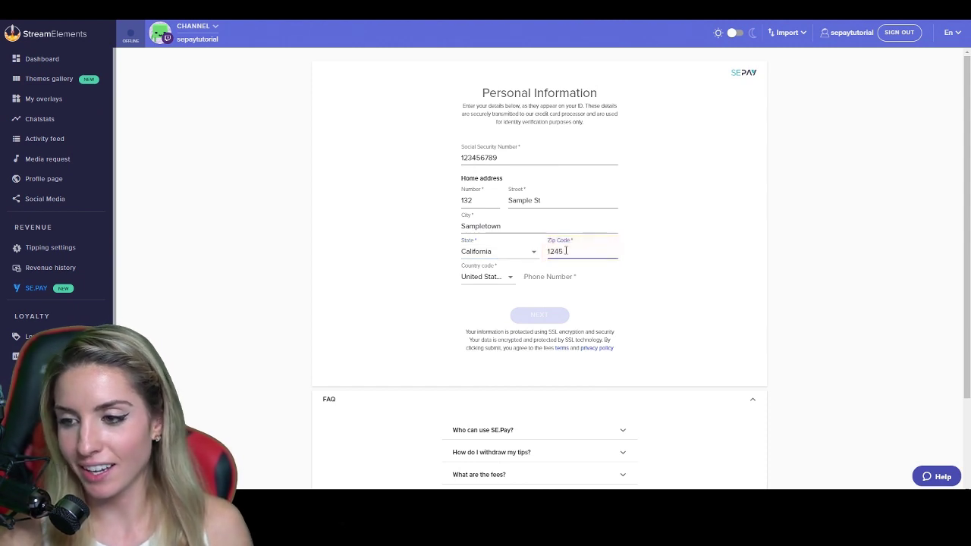
text(5)
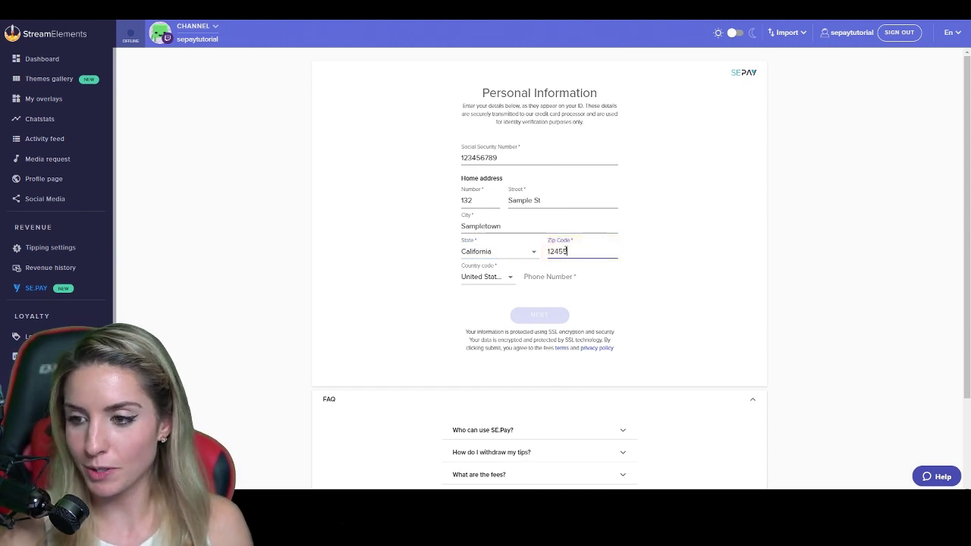
click(544, 272)
text(1234567891)
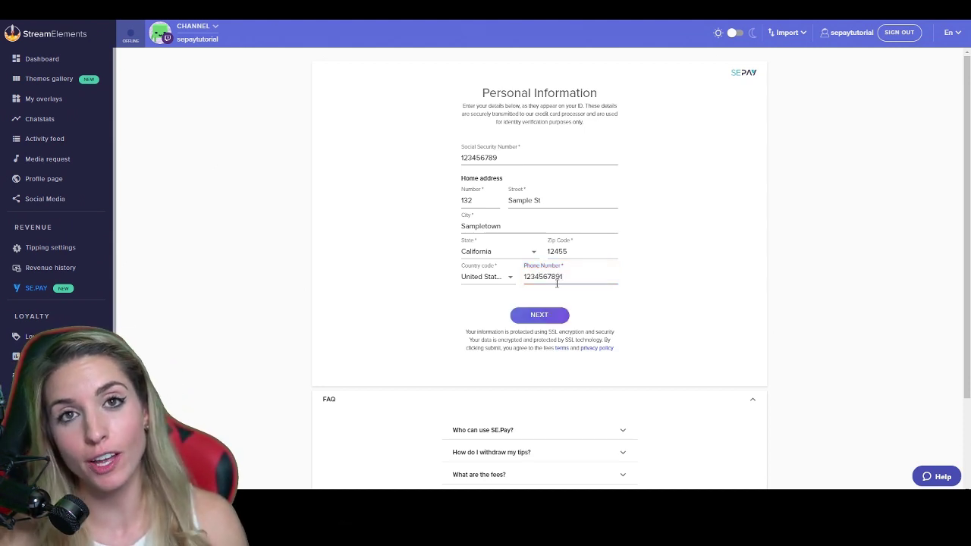
- Submit the personal information and confirm it on the review summary
click(541, 316)
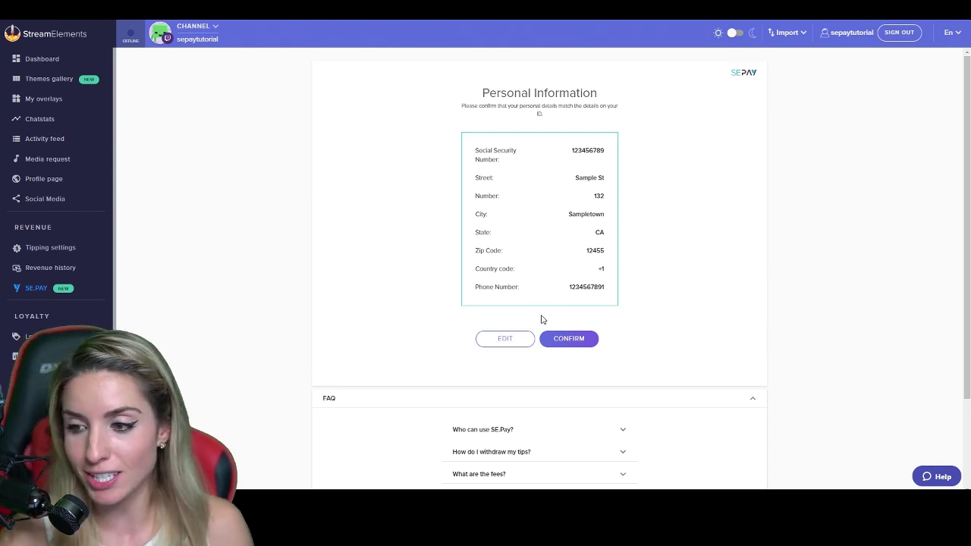
click(581, 336)
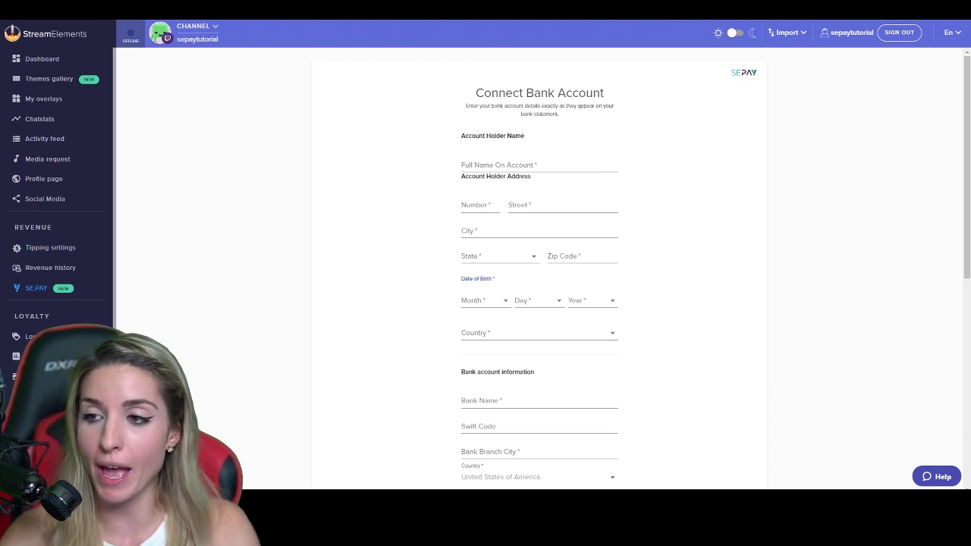
- Enter the account holder's full name and address in Sampletown, California, with zip code
click(570, 166)
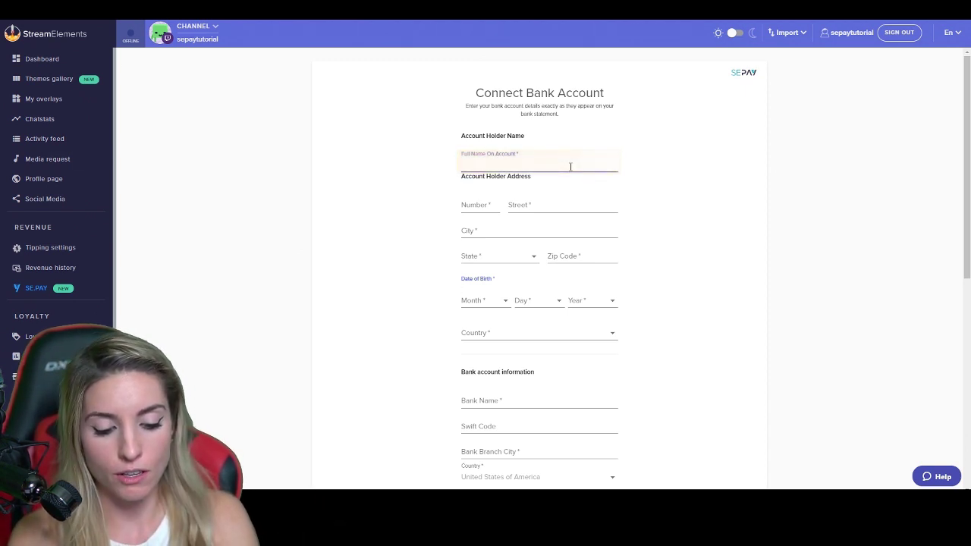
text(BB XH)
key(Tab)
text(123)
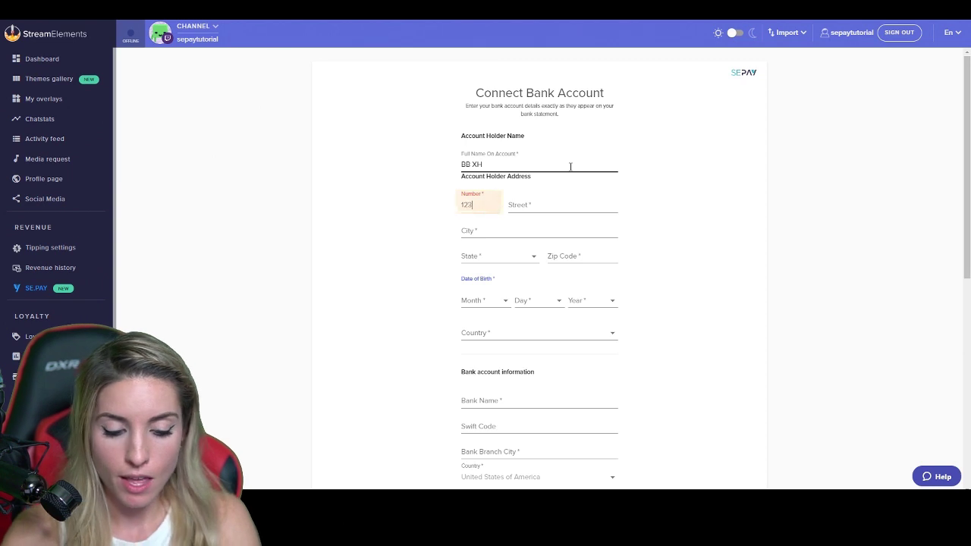
key(Tab)
text(Sample St)
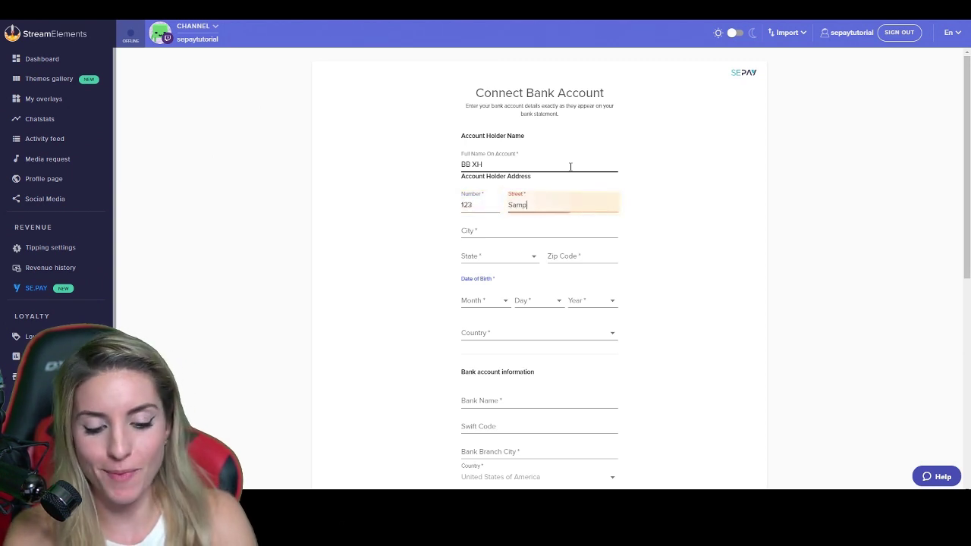
key(Tab)
text(Sampletown)
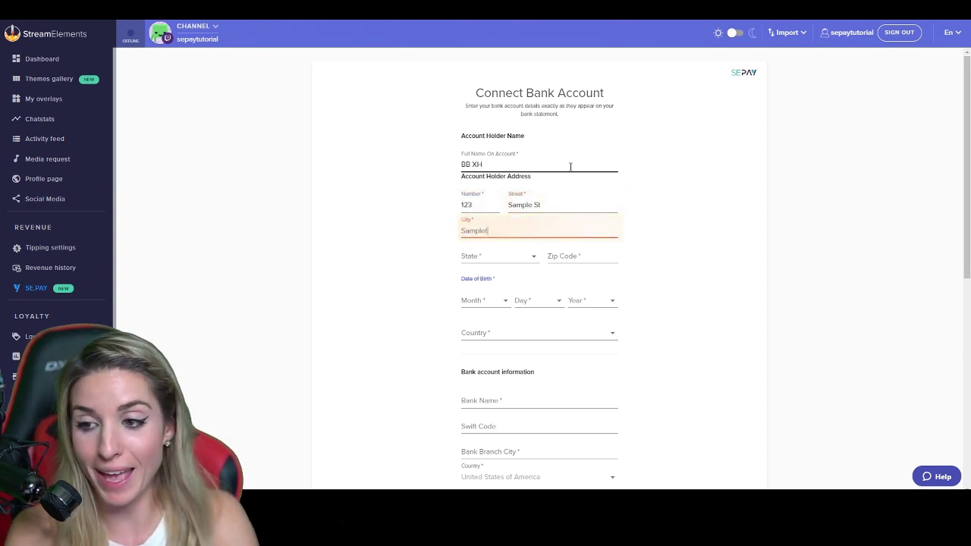
key(Tab)
click(515, 260)
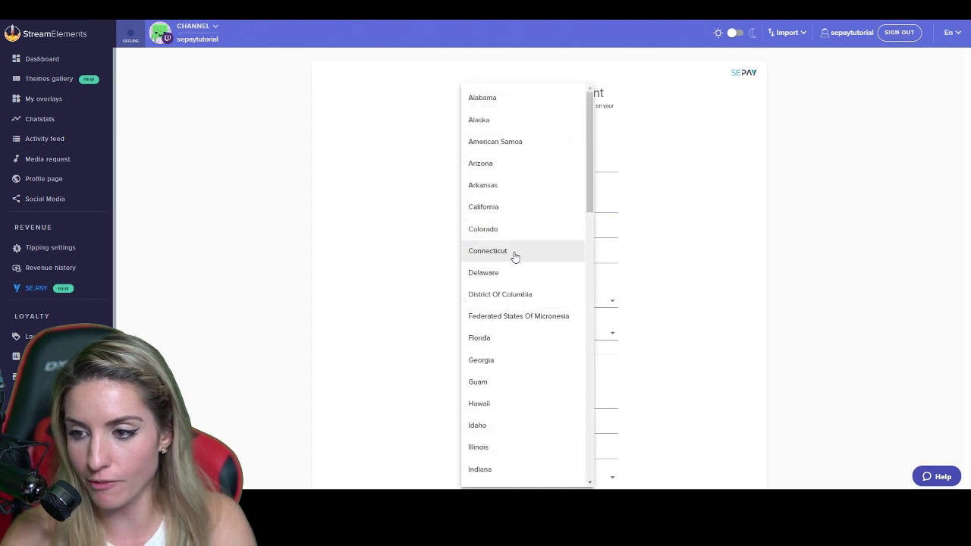
click(518, 206)
click(581, 258)
text(12345)
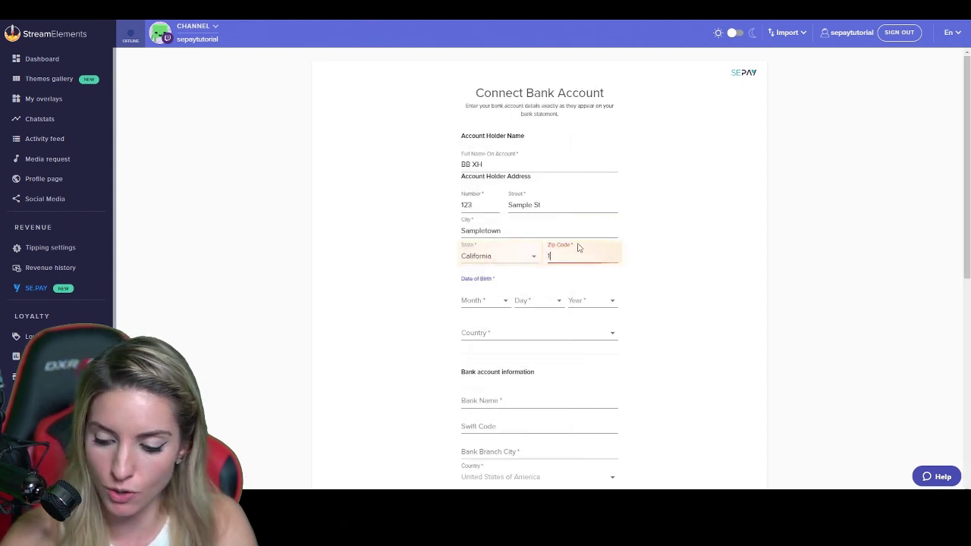
- Set the holder's birth date to January 1, 1991 and country to United States of America
click(497, 308)
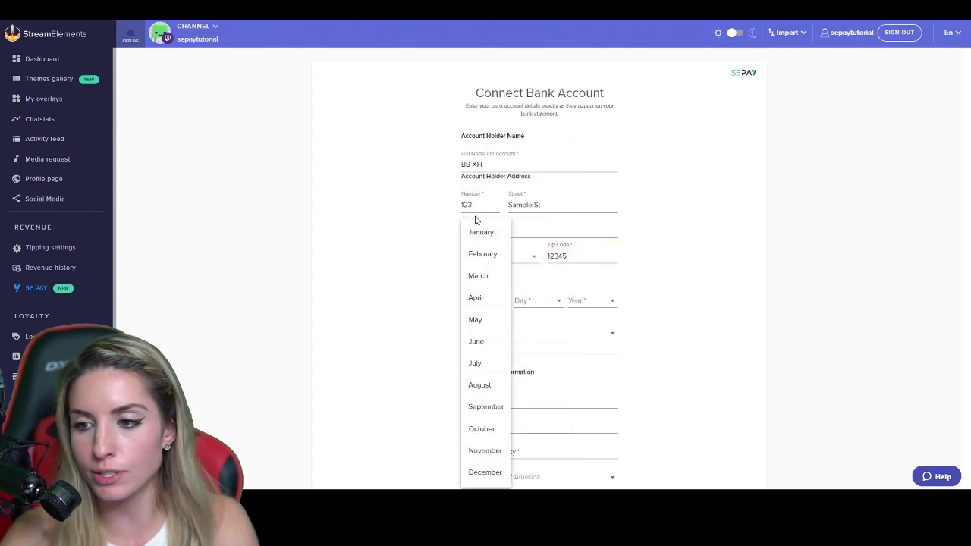
click(477, 228)
click(549, 306)
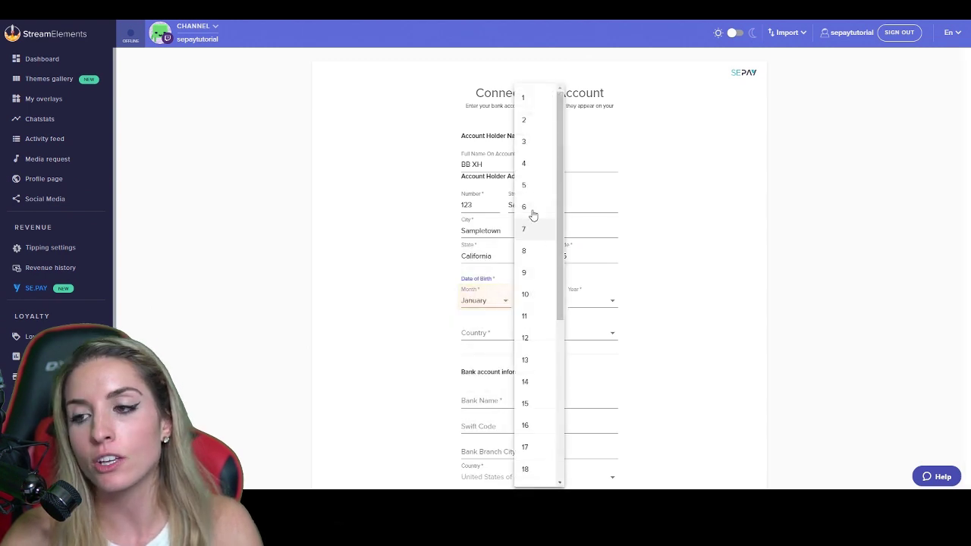
click(531, 100)
click(600, 319)
scroll(595, 326, down, 3)
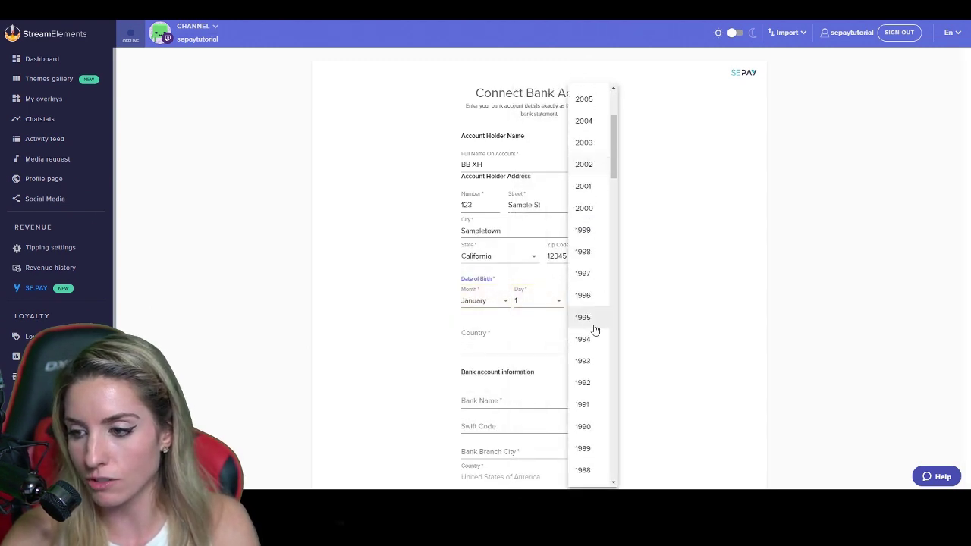
click(572, 354)
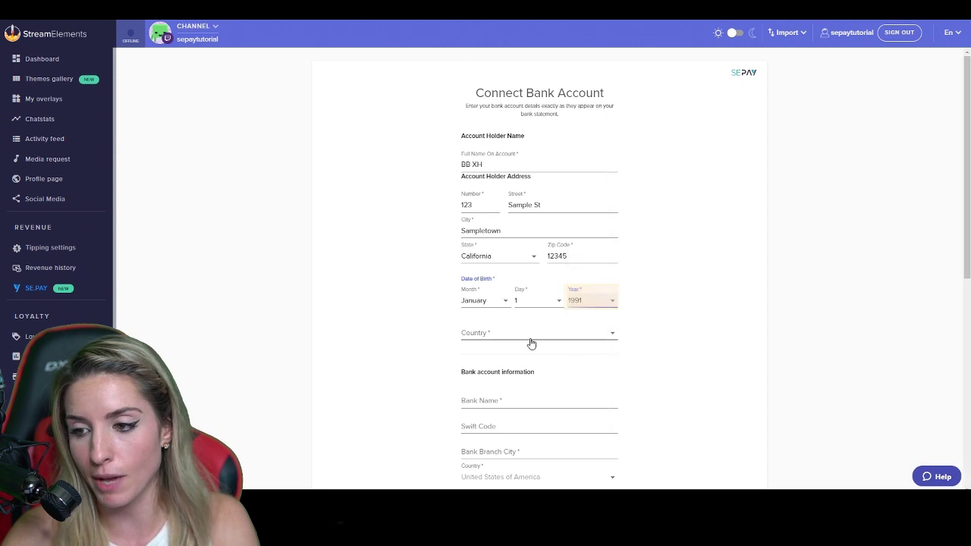
click(531, 334)
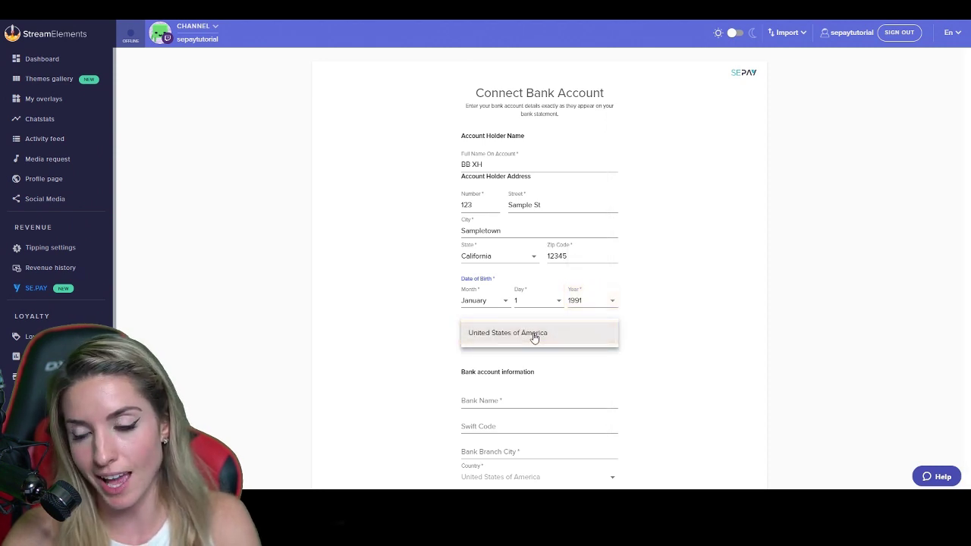
click(534, 337)
scroll(618, 364, down, 2)
- Enter Sample Bank as the bank name and Sampletown as the branch city
click(521, 298)
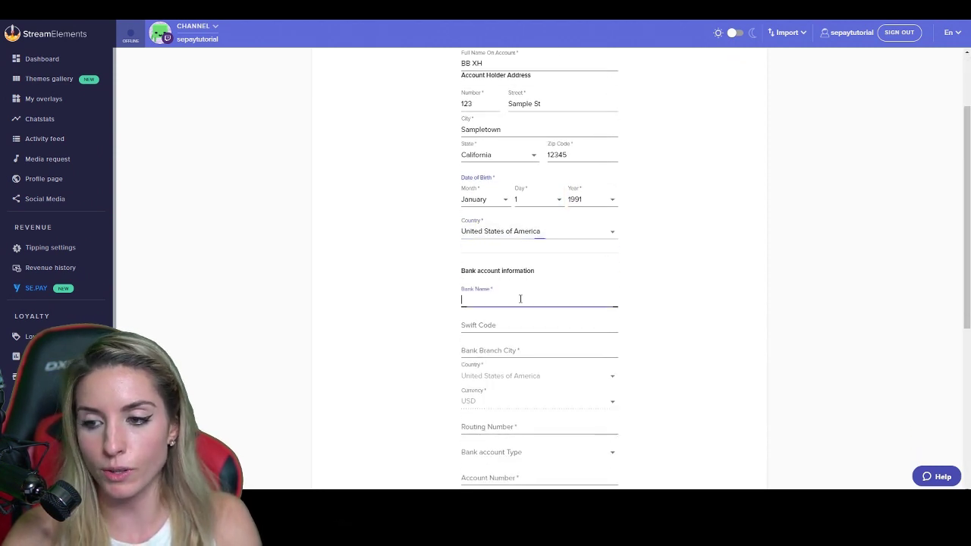
text(Sa)
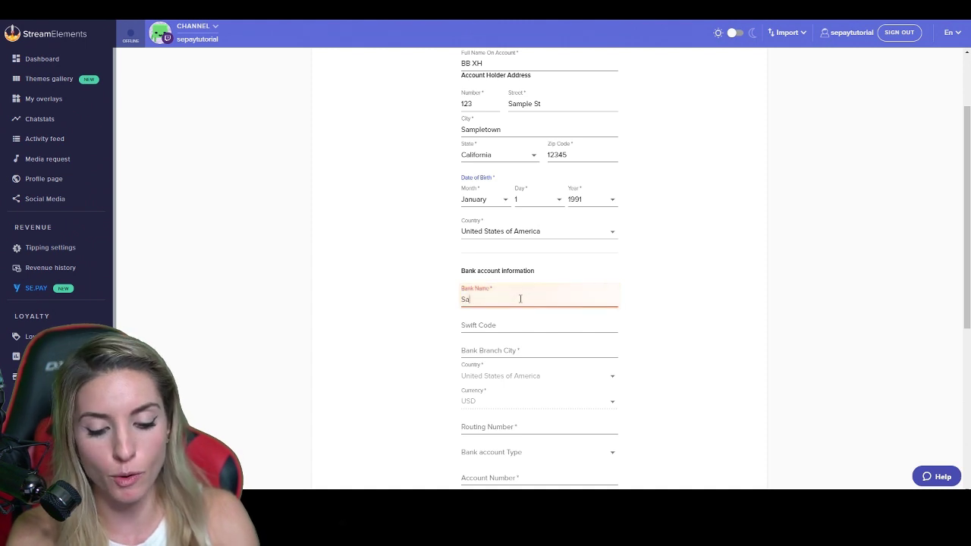
text(mple Bank)
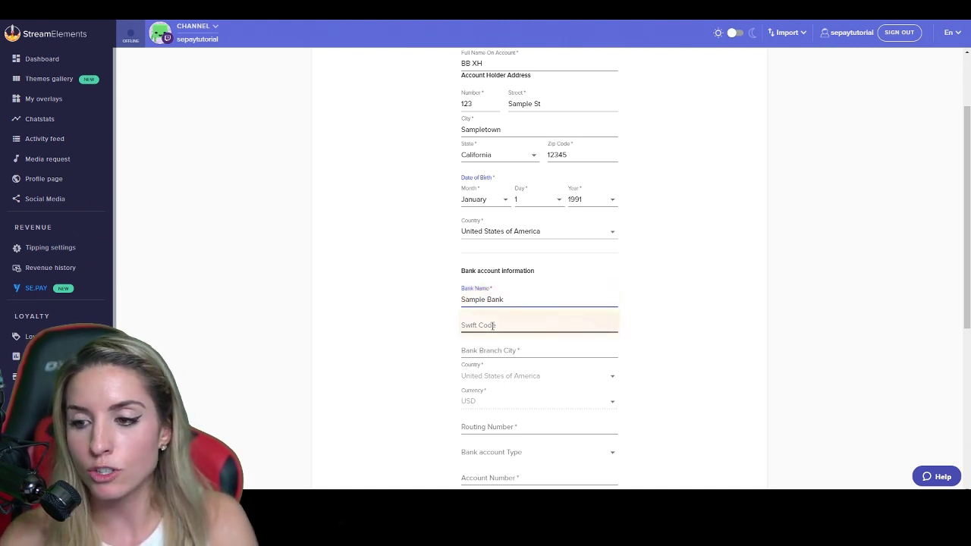
click(498, 349)
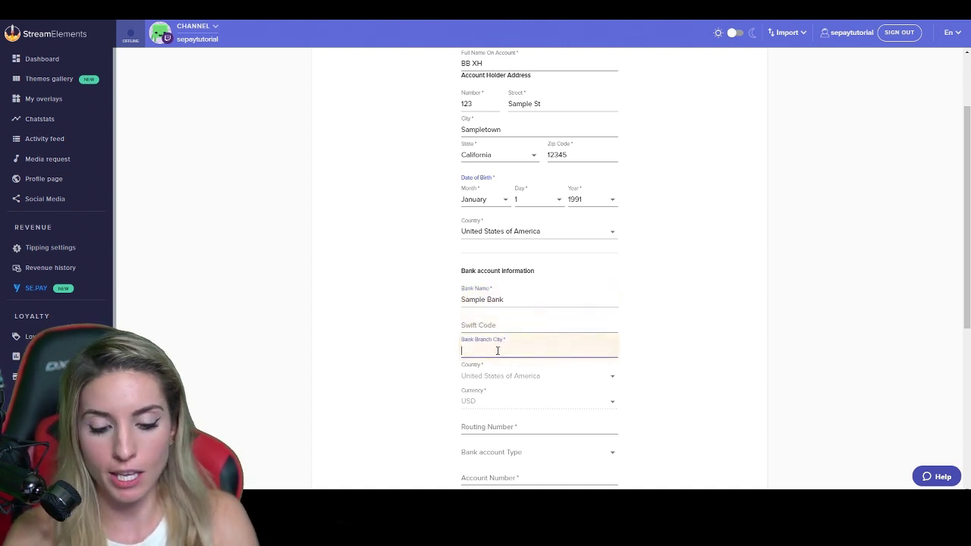
text(Sampletown)
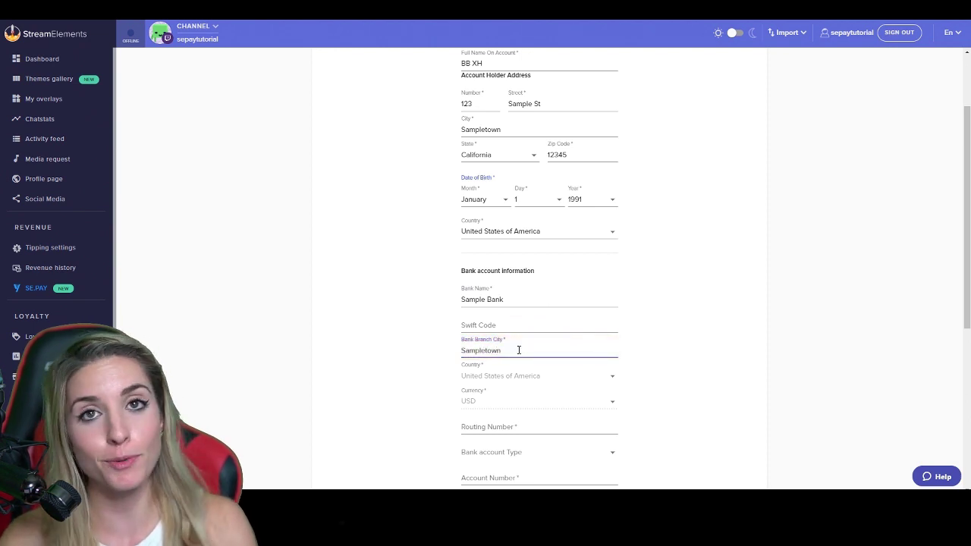
scroll(529, 313, down, 1)
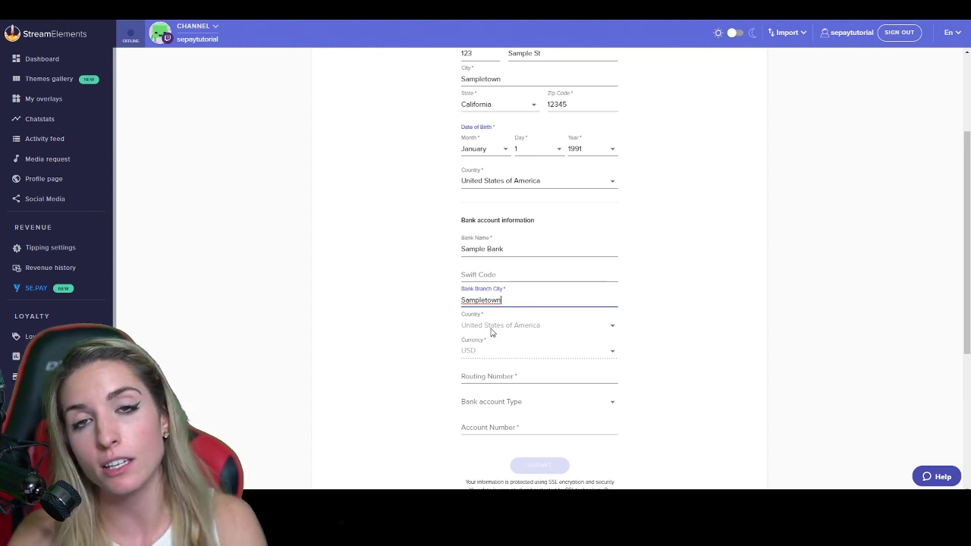
- Enter the routing number, choose Checking account type, and fill in the account number
click(495, 375)
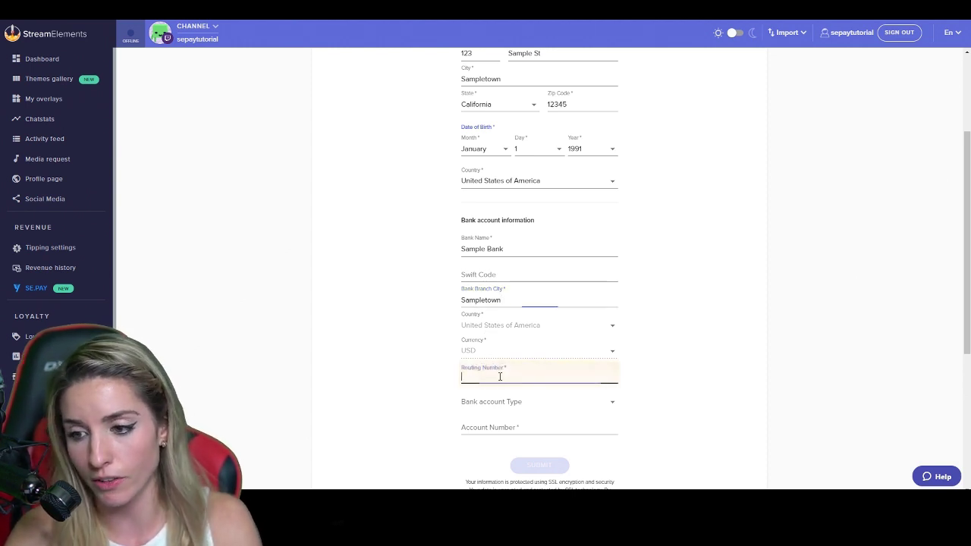
text(123456789)
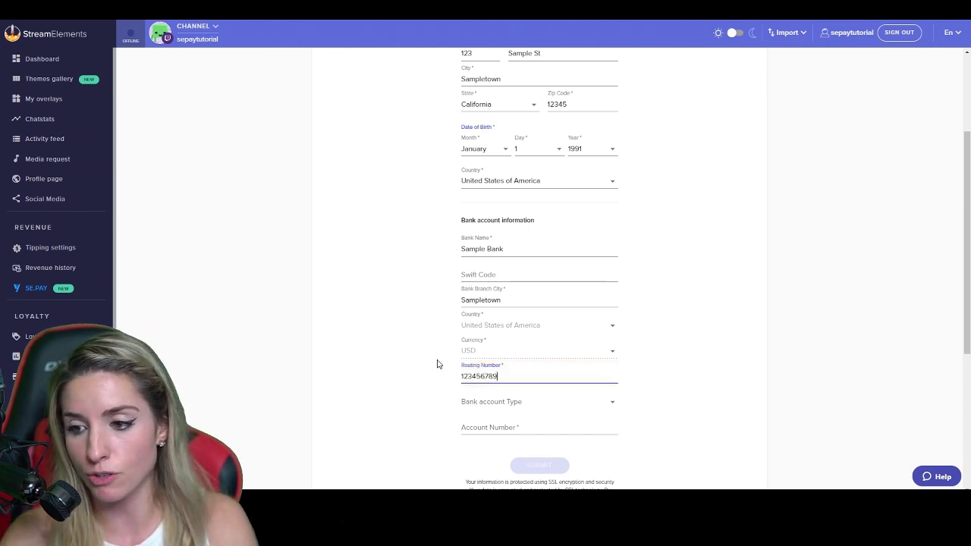
scroll(448, 364, down, 1)
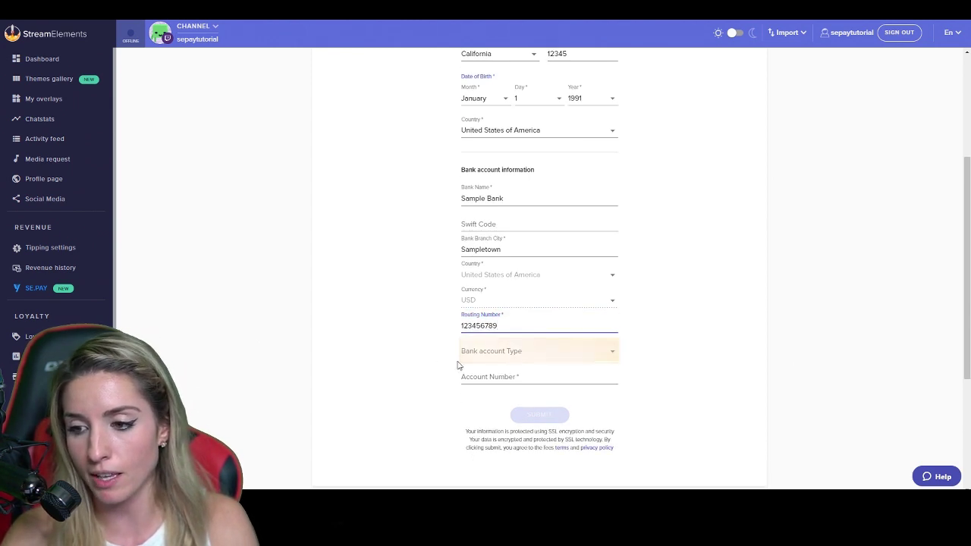
click(513, 357)
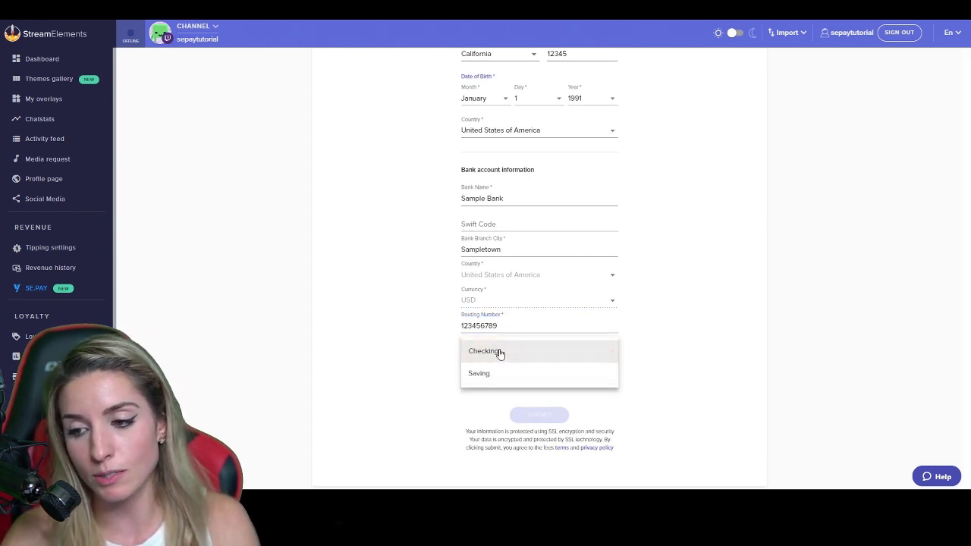
click(504, 357)
click(483, 373)
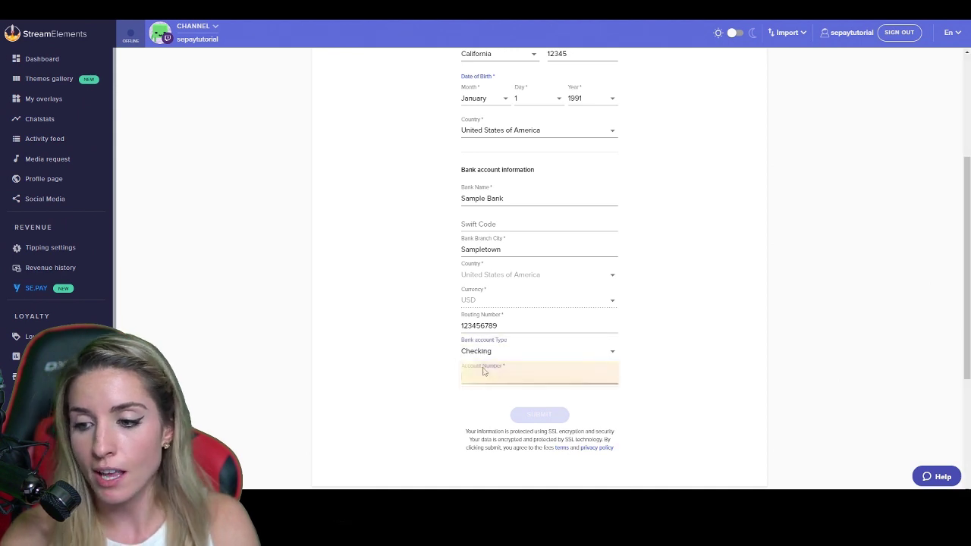
text(12345678990)
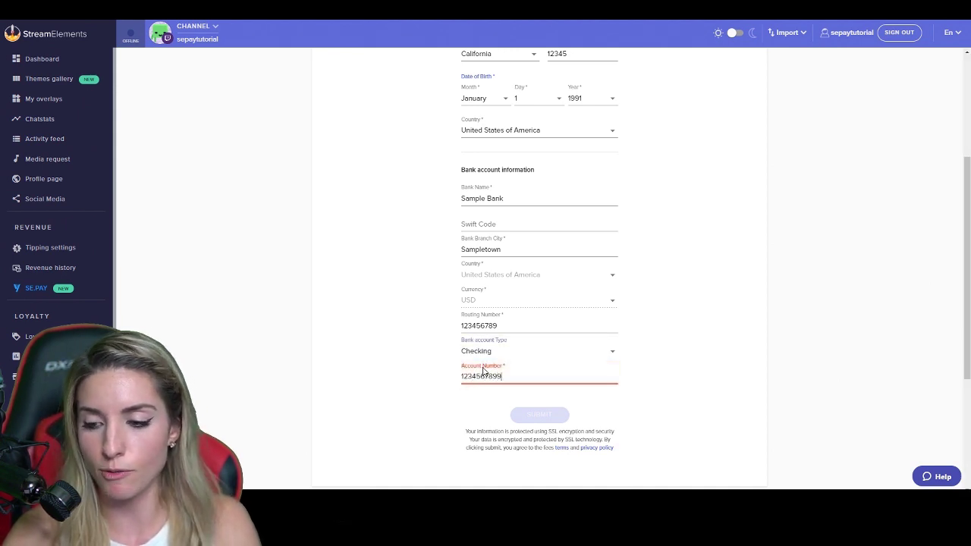
- Submit the bank details and confirm them on the review summary
click(540, 415)
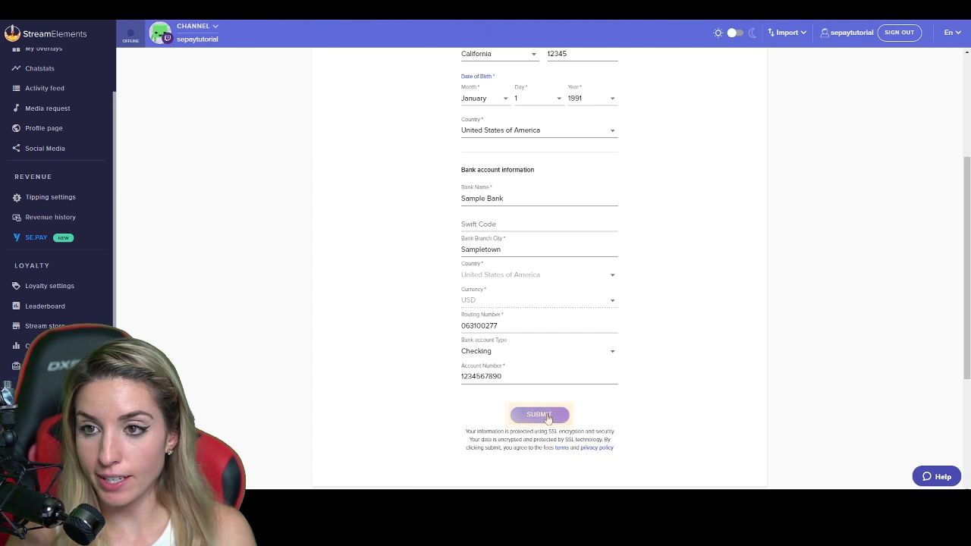
scroll(566, 431, up, 3)
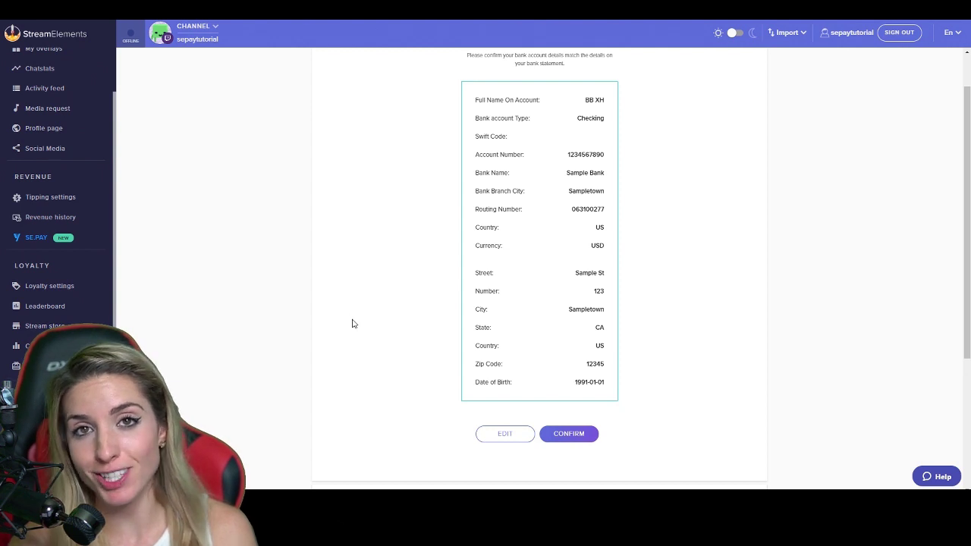
click(590, 435)
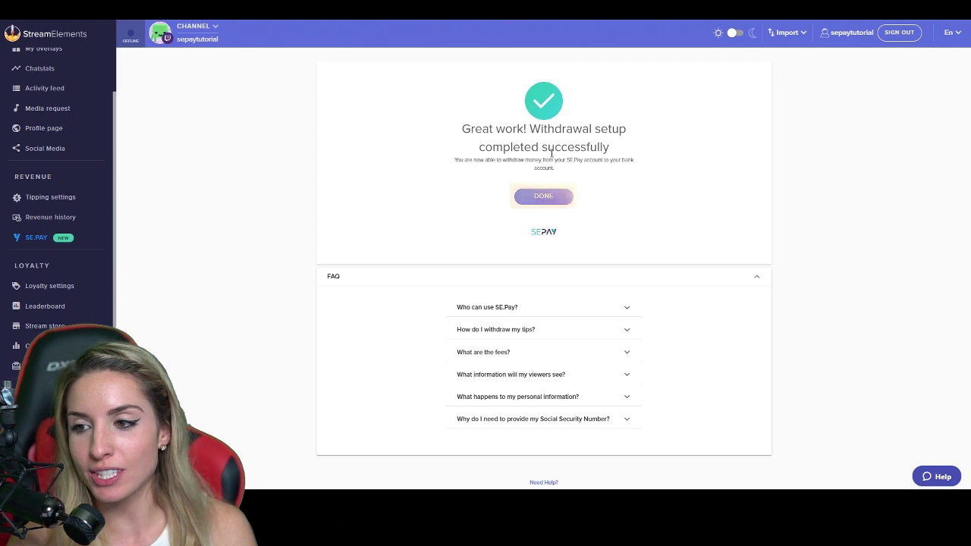
- Close the success screen to reach the SE.Pay overview: $0.00 available, $0.78 pending
click(549, 196)
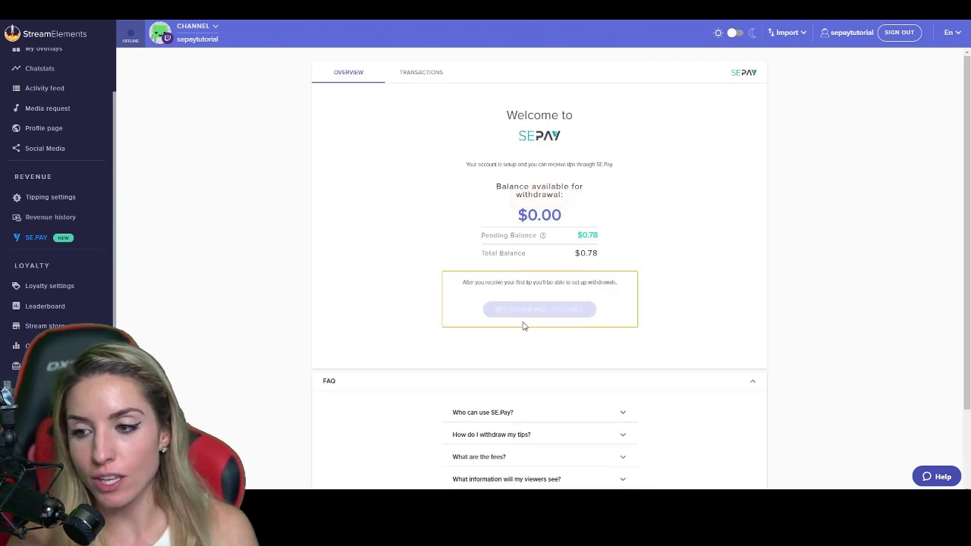